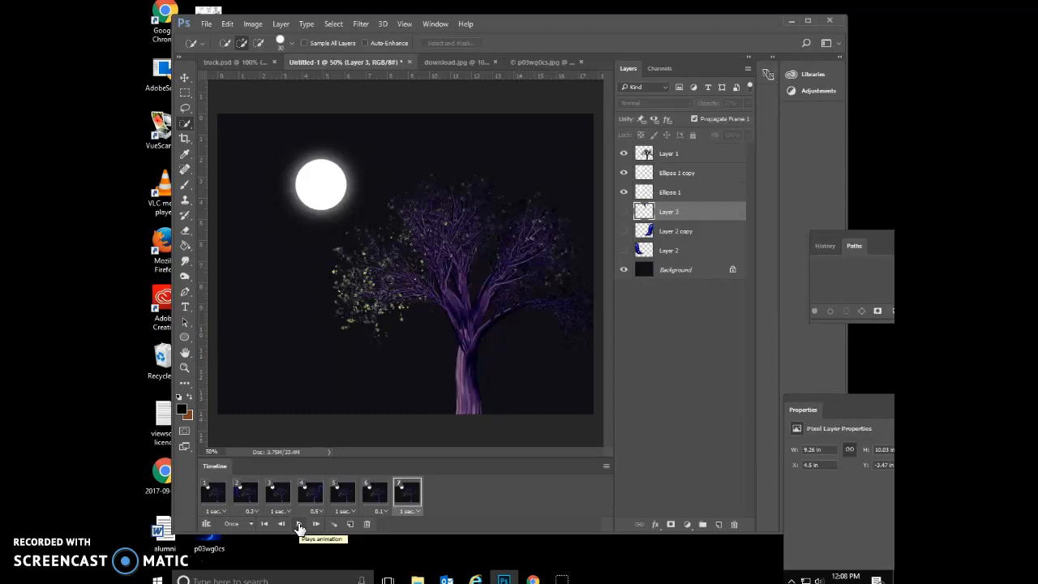
Step: Play the frame animation, set its looping option to Forever, and check the playback before stopping it
click(298, 524)
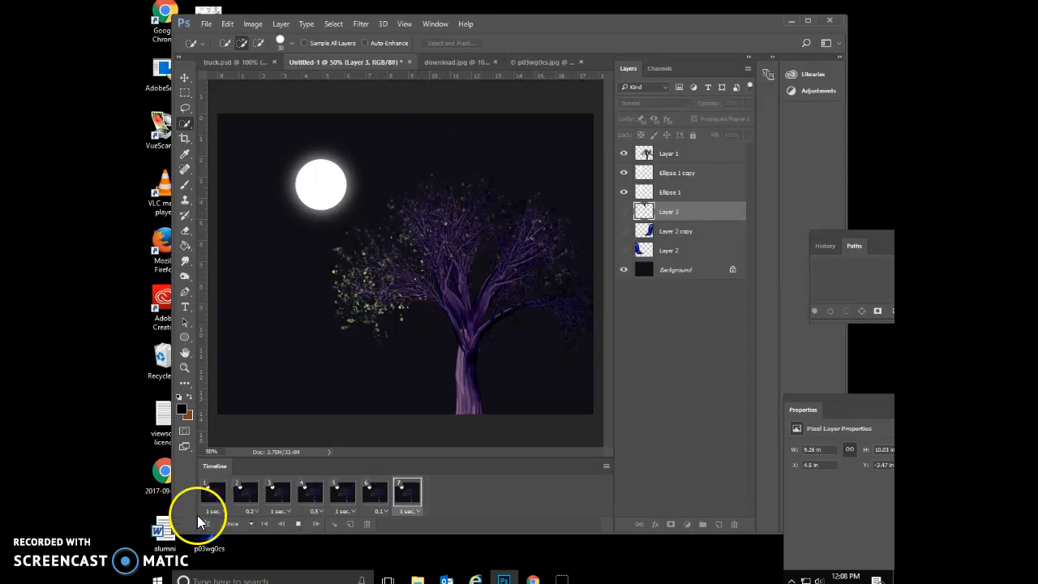
click(248, 525)
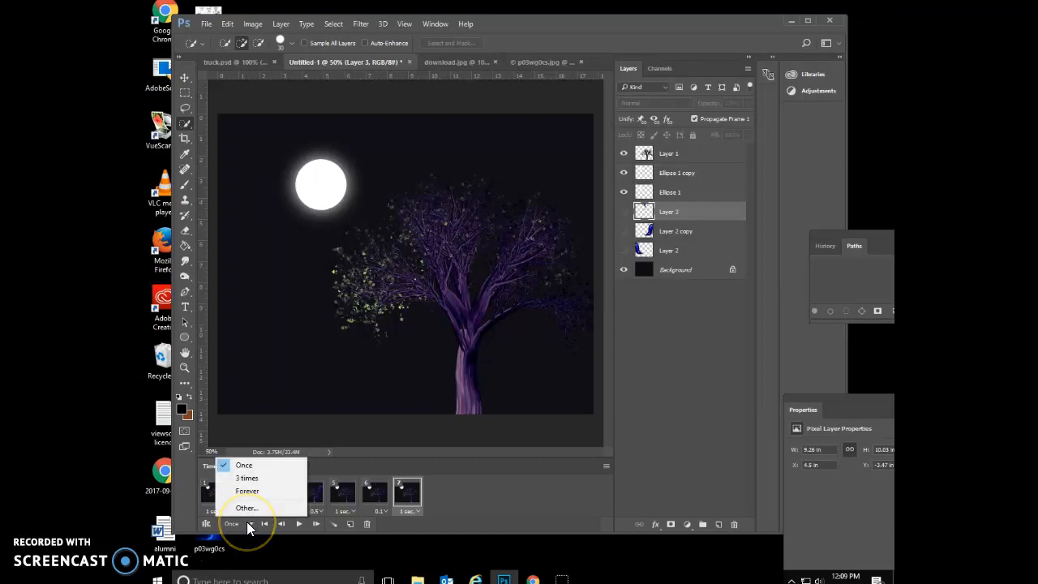
click(248, 492)
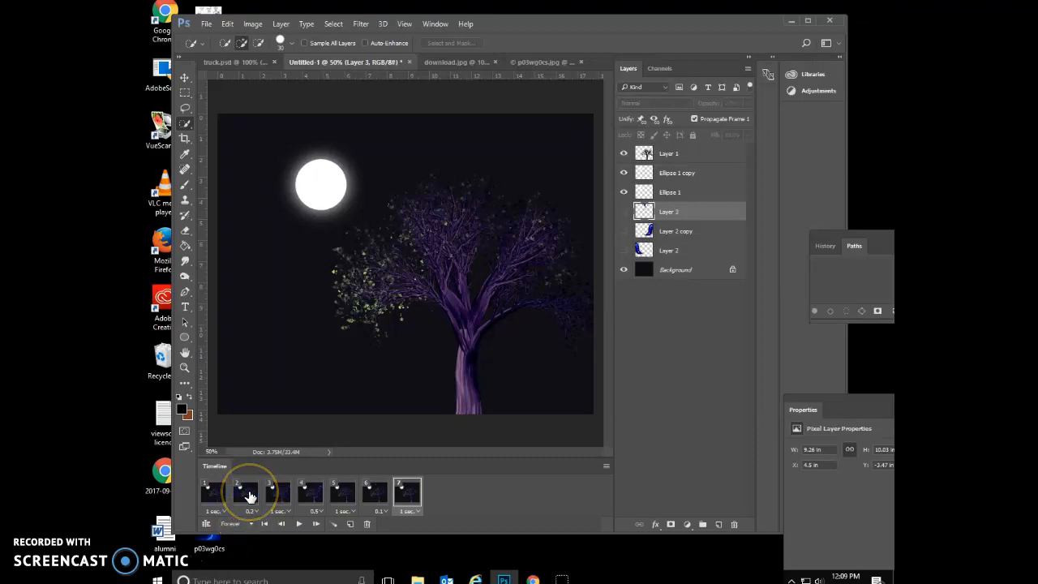
click(297, 524)
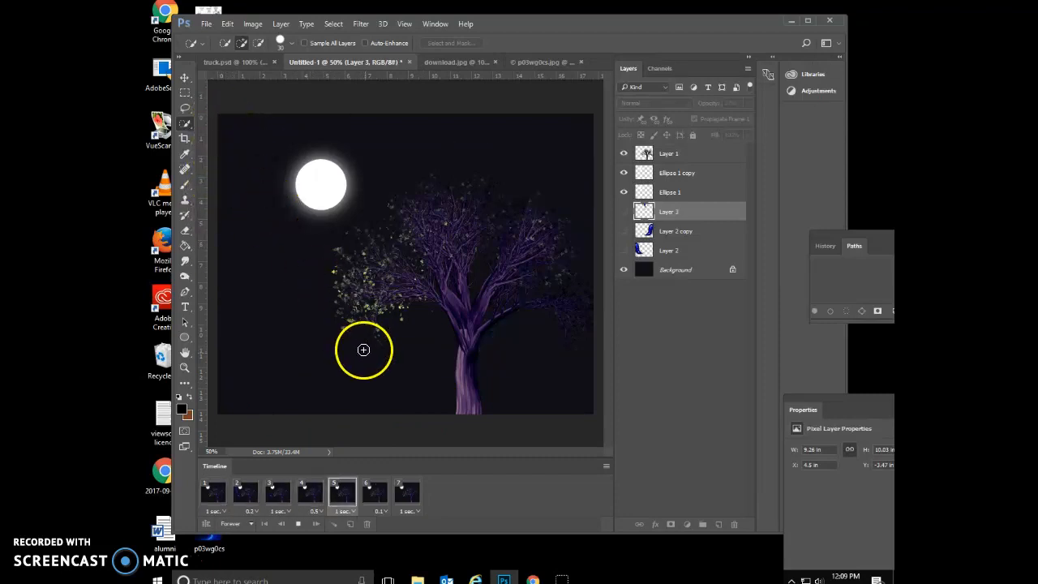
click(297, 523)
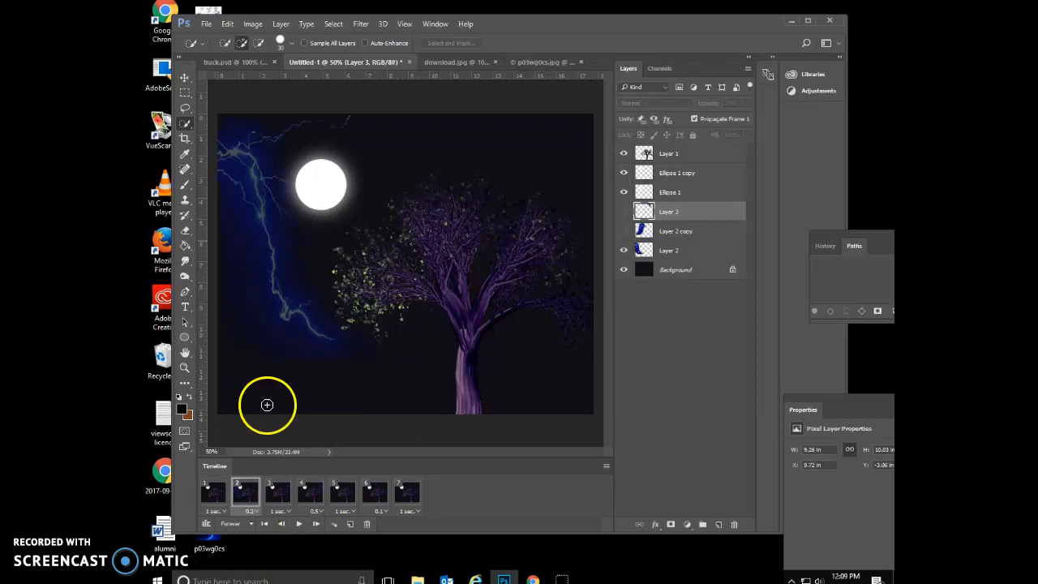
Step: Set the delay of frame 2 to 0.5 seconds and play the animation to check the timing
click(246, 512)
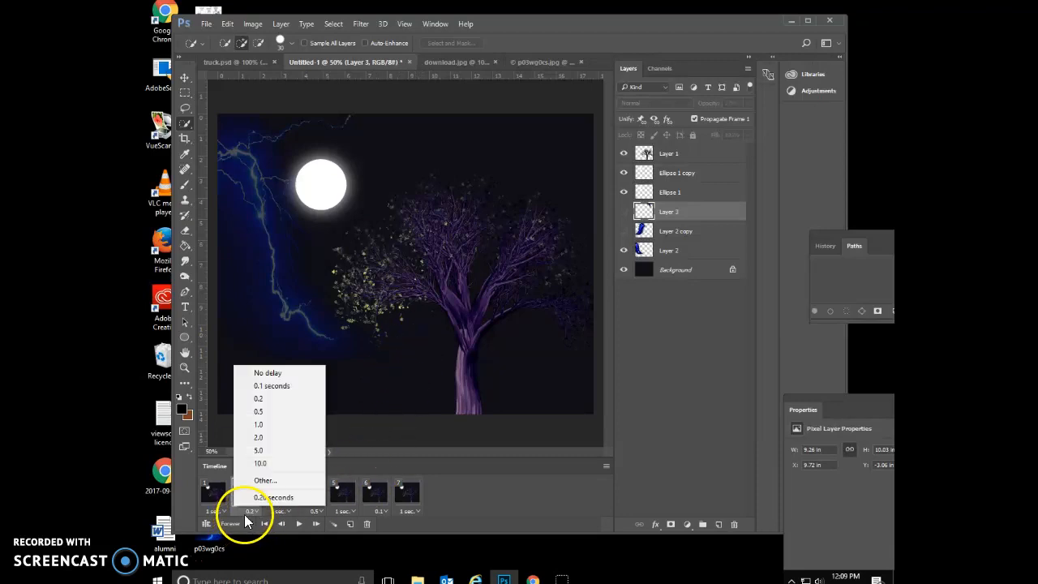
click(262, 411)
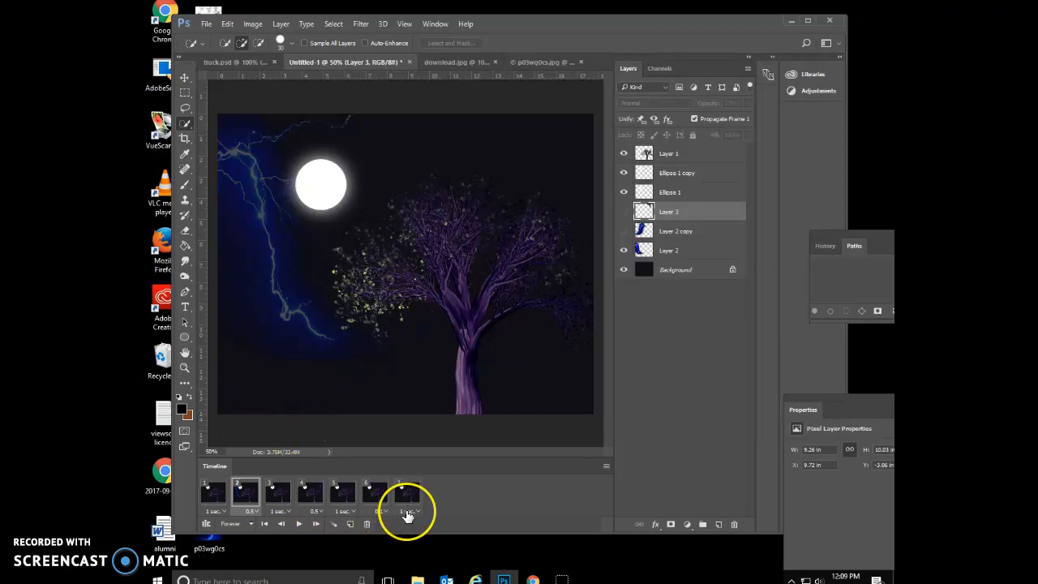
click(299, 526)
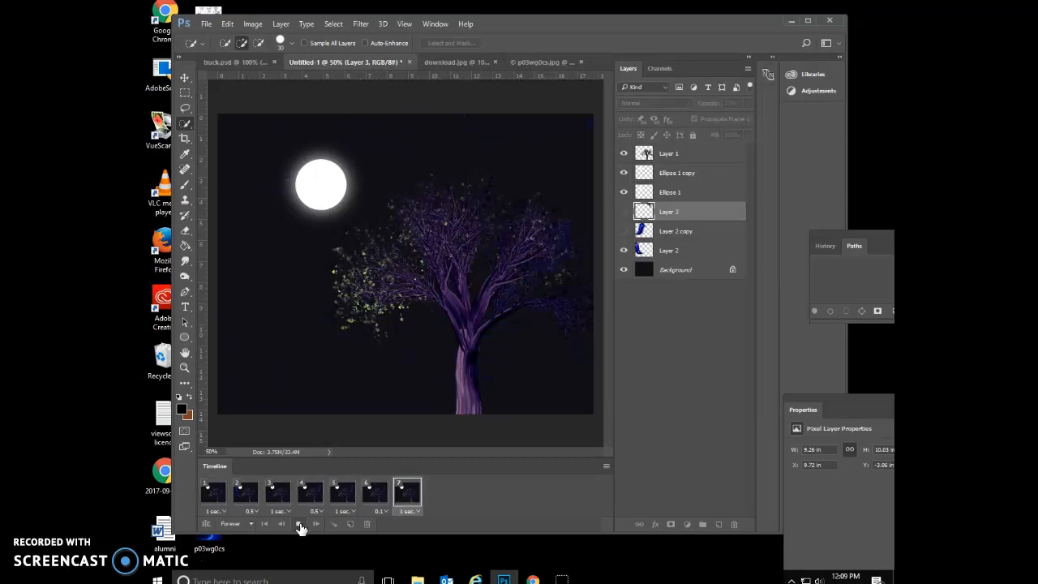
click(301, 528)
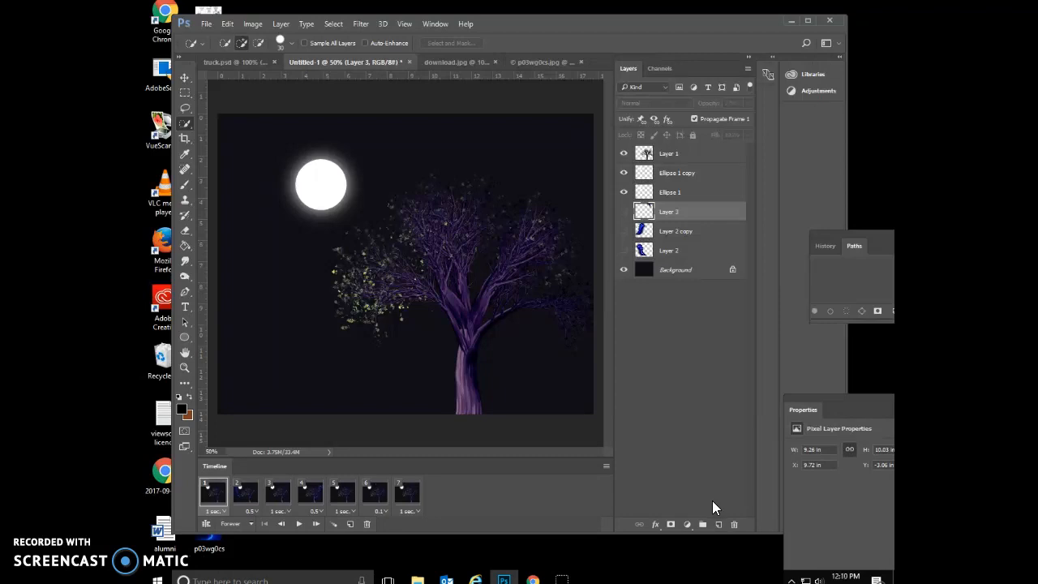
Step: Resize the image to a width of 12 inches with the proportions linked
click(252, 24)
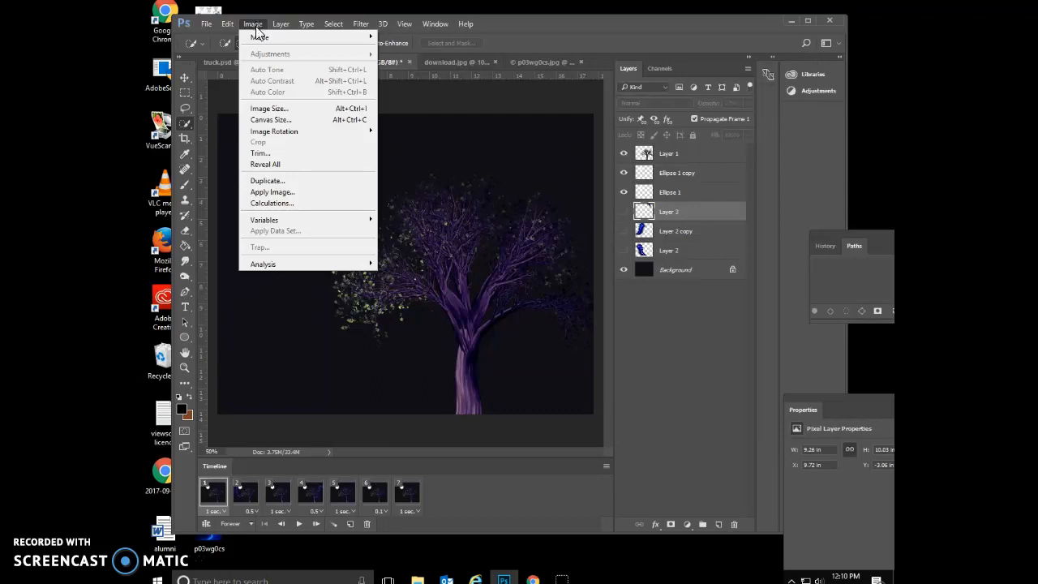
click(260, 107)
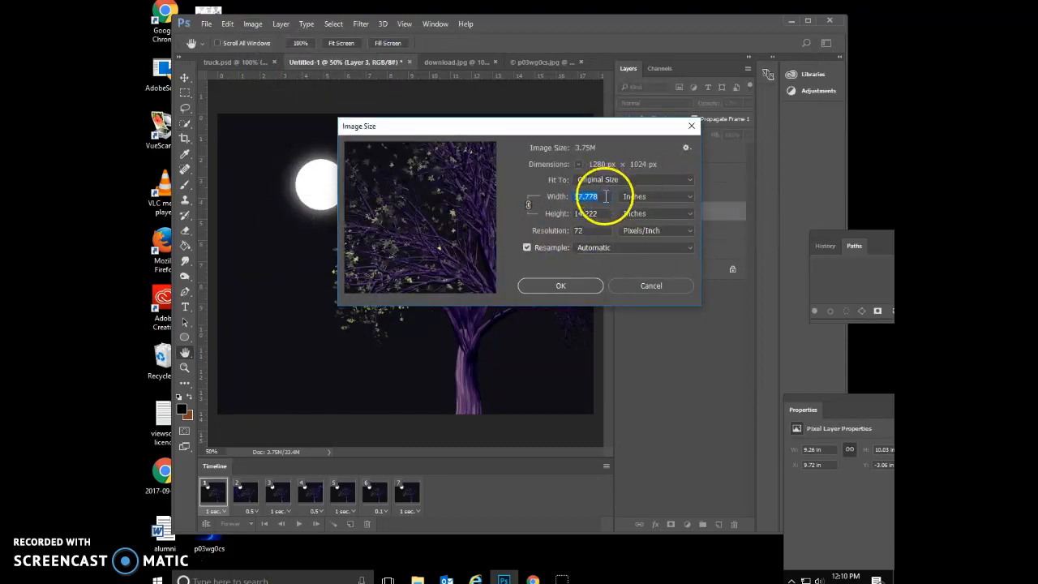
click(607, 197)
drag(604, 197, 551, 213)
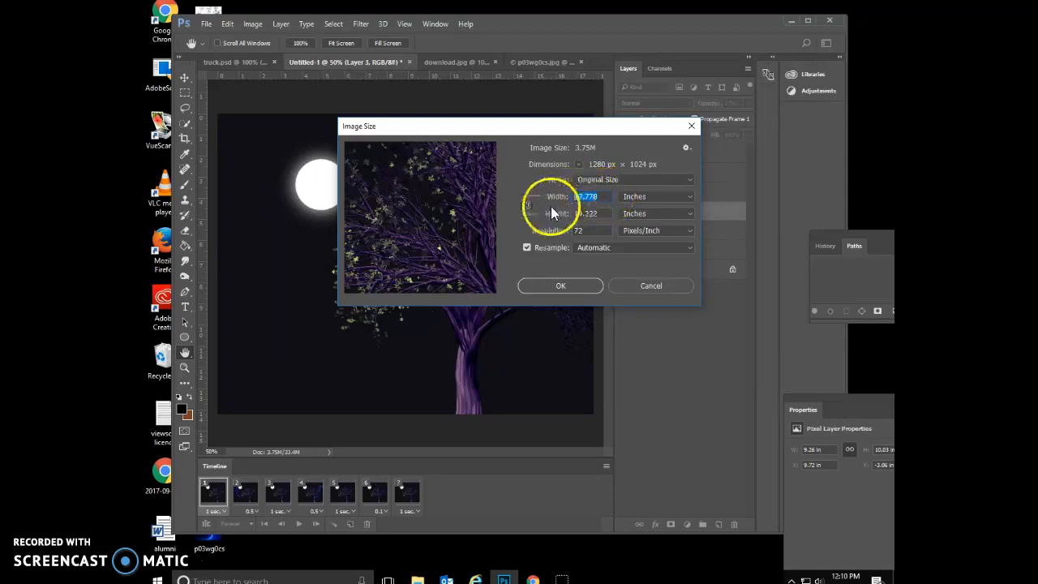
text(12)
click(422, 251)
click(569, 285)
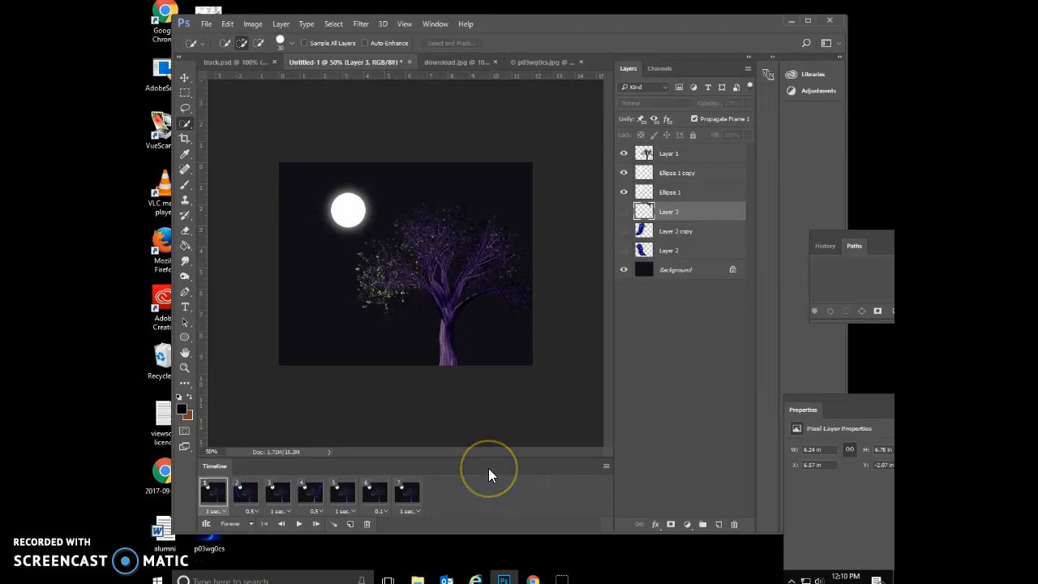
Step: Preview the animation in a browser as a GIF using Save for Web (Legacy), and leave the export without saving
click(207, 24)
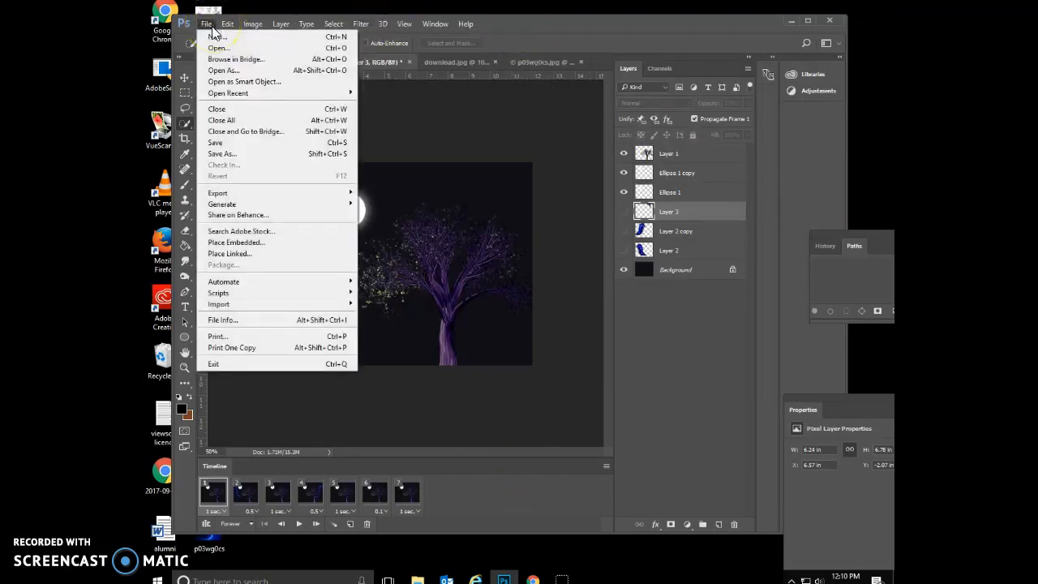
click(220, 194)
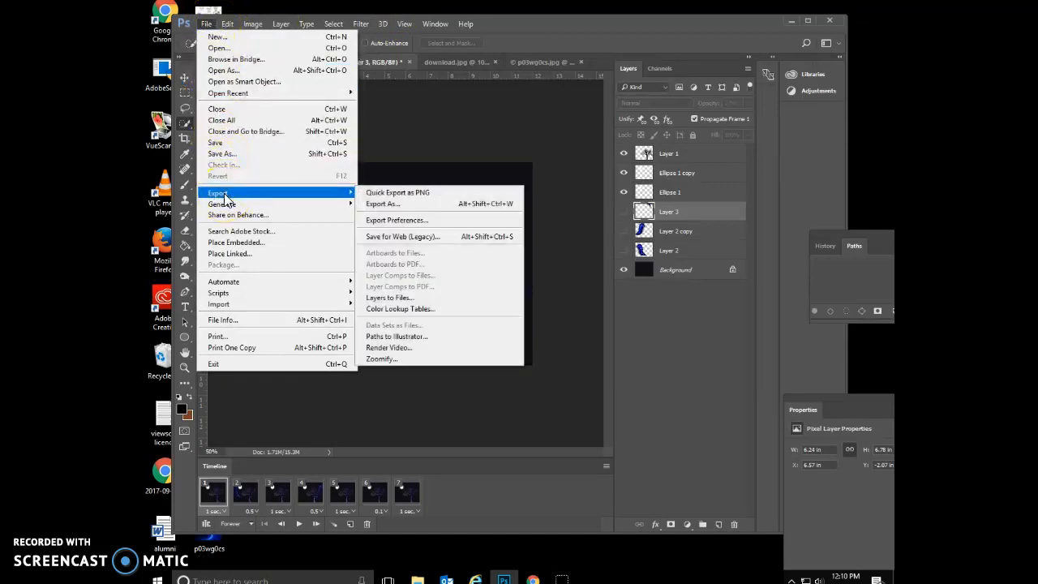
click(390, 236)
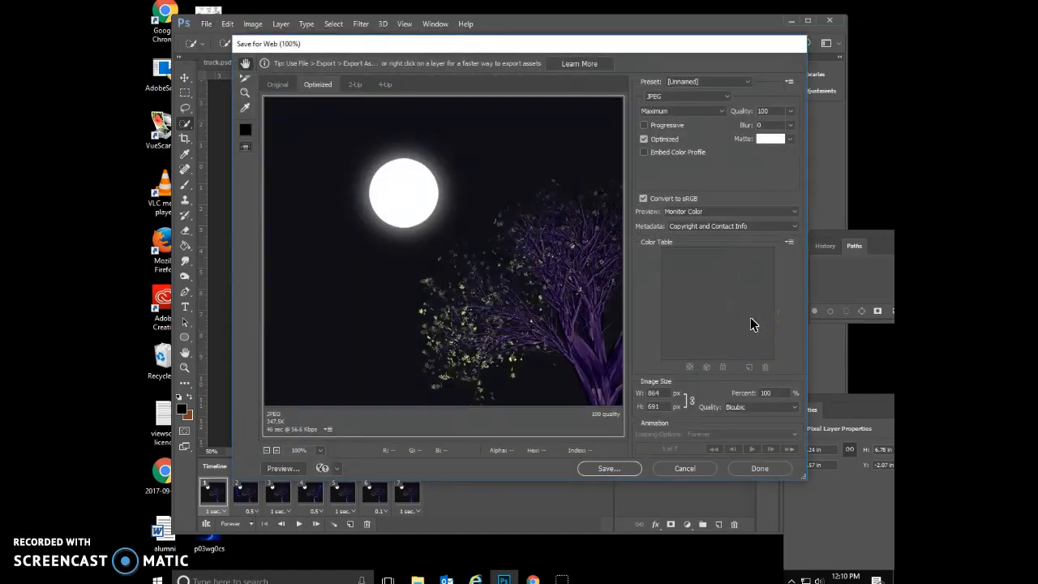
click(727, 97)
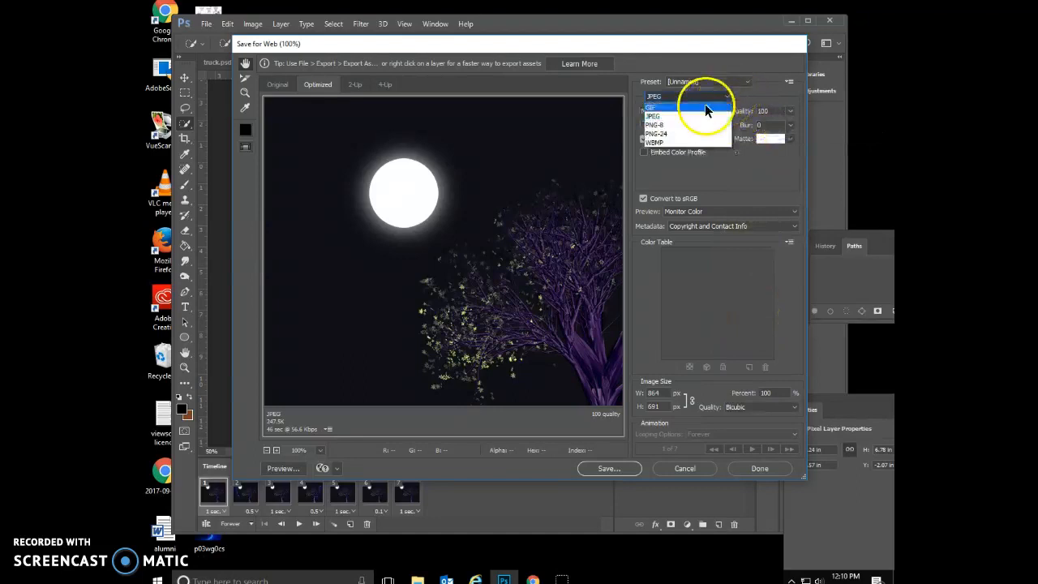
click(705, 109)
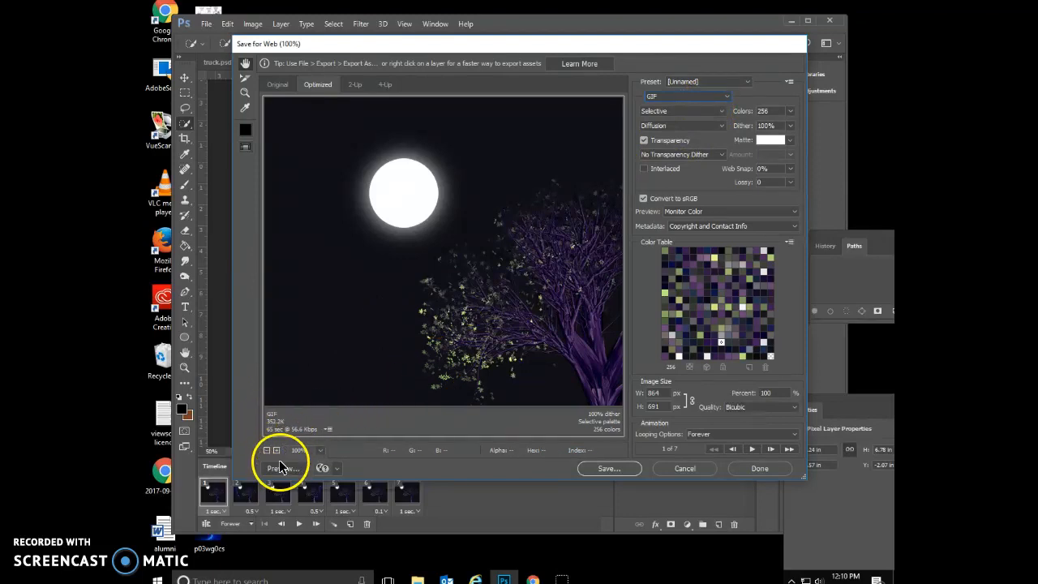
click(281, 469)
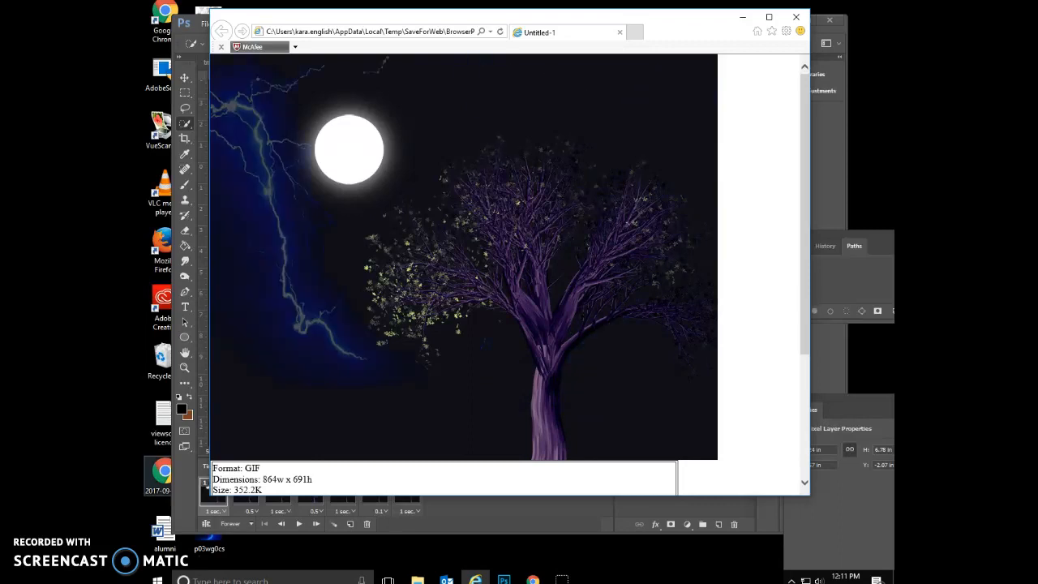
click(797, 20)
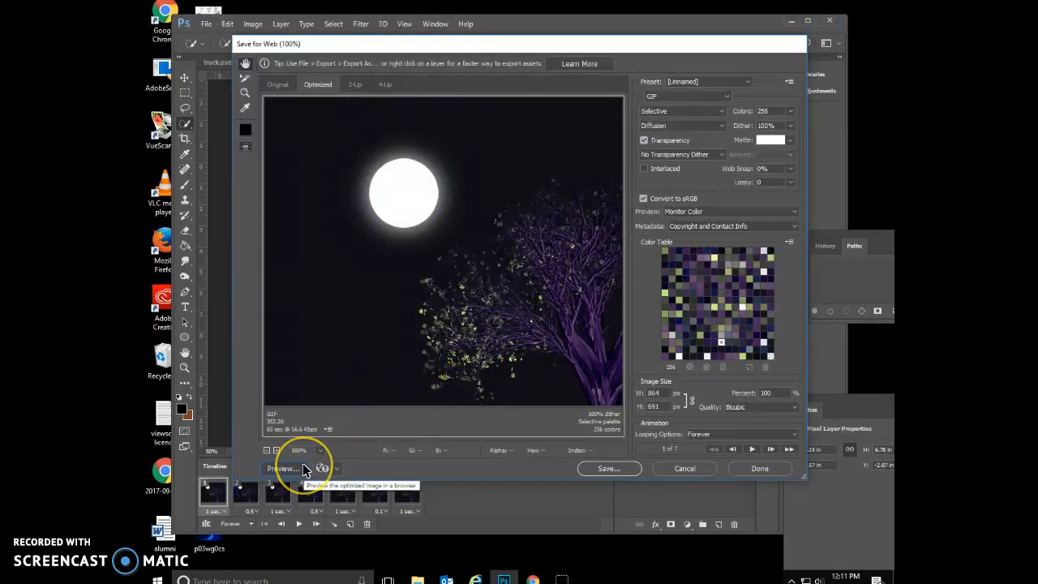
click(695, 472)
Step: Resize the image to a width of 10 inches with the proportions linked
click(253, 25)
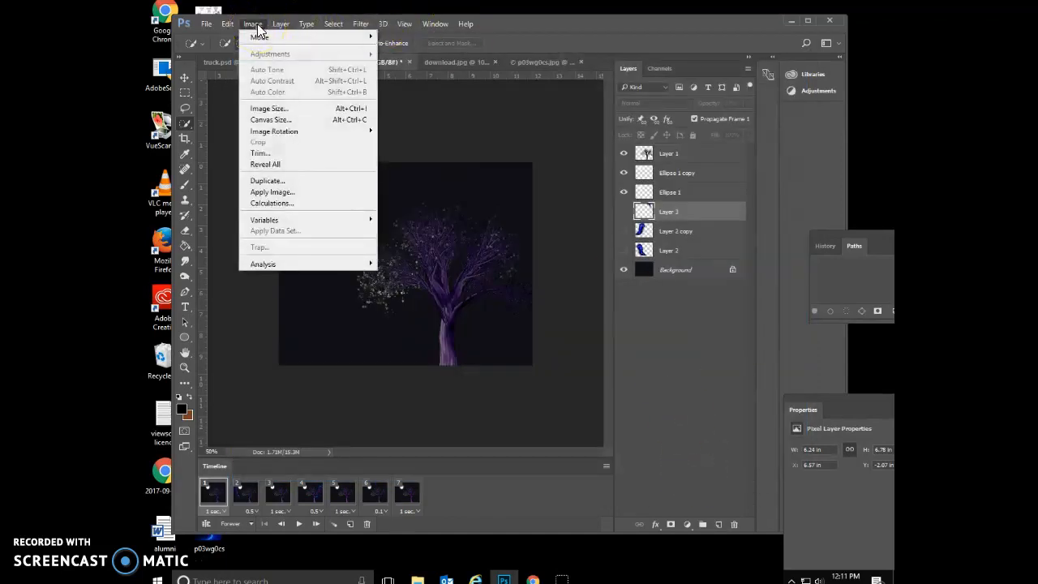
click(257, 108)
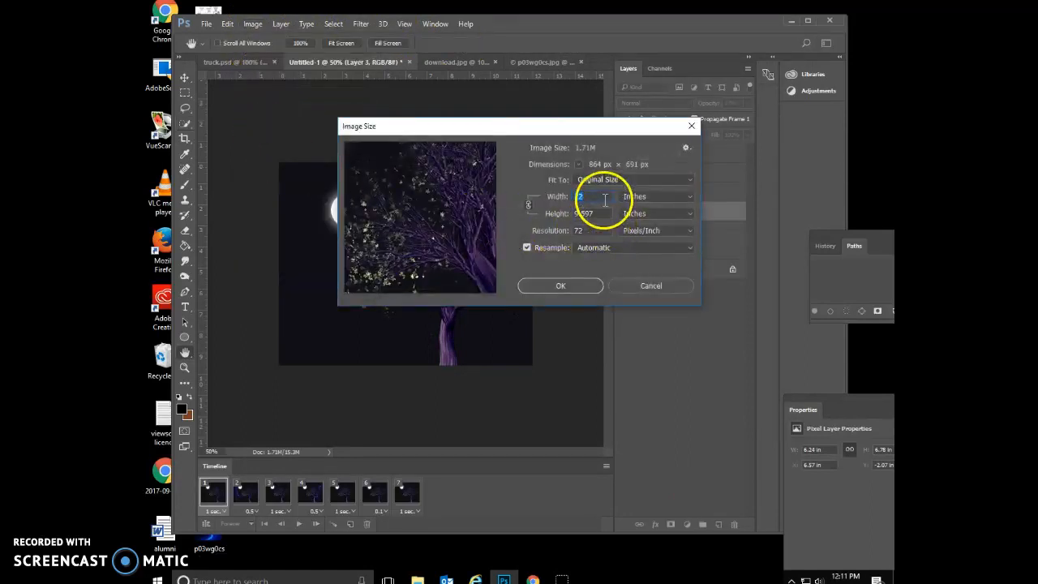
text(10)
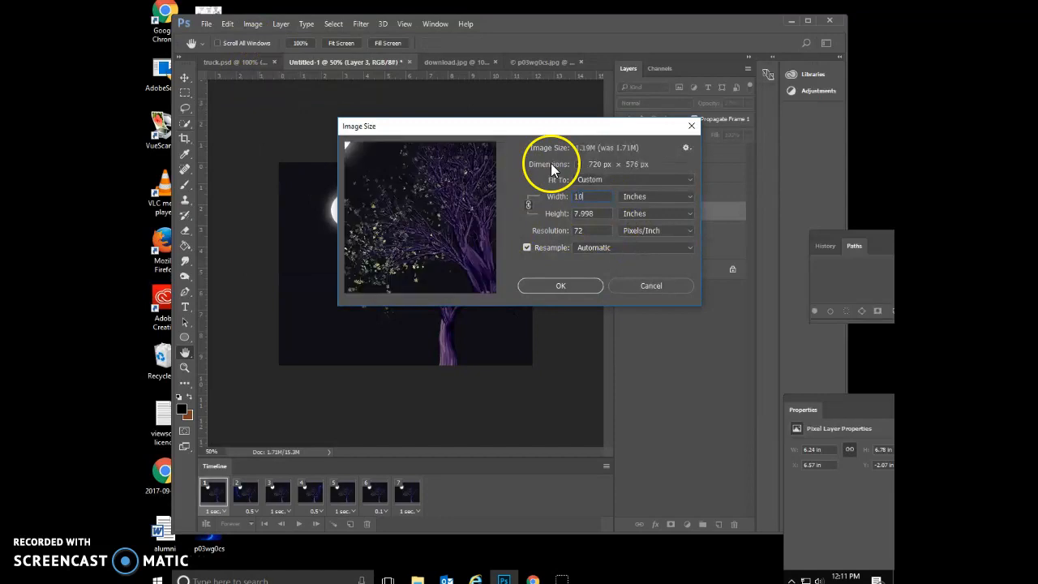
click(581, 284)
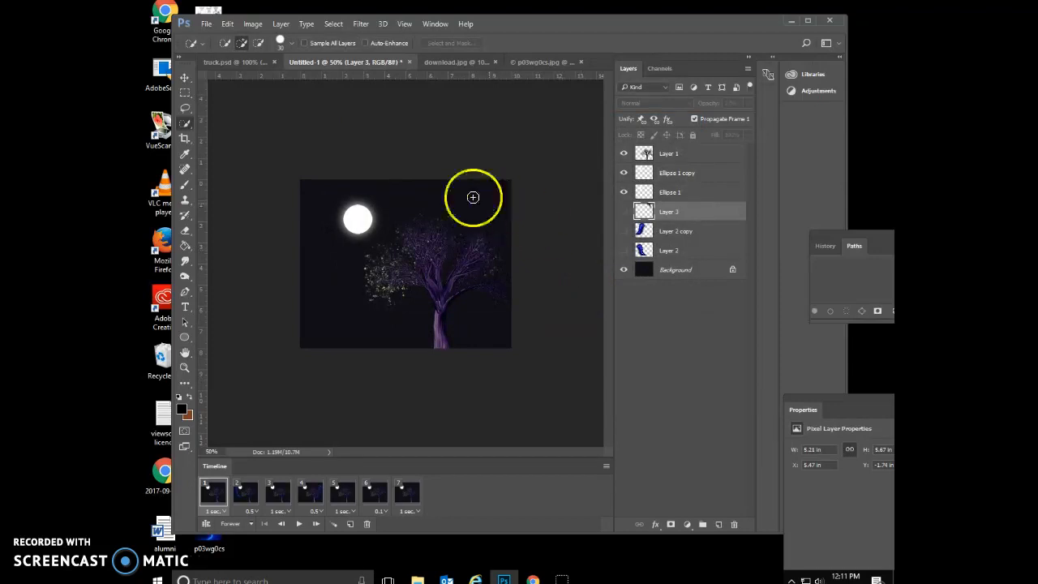
Step: Export the animation through Save for Web (Legacy) as a GIF named "lightening animation" on the Desktop
click(208, 26)
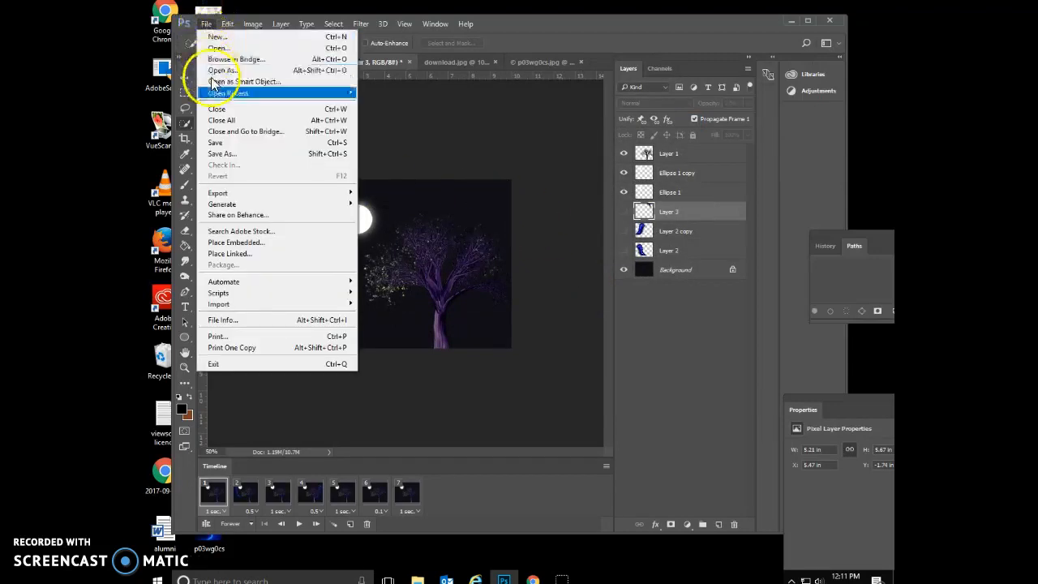
mouse_move(231, 197)
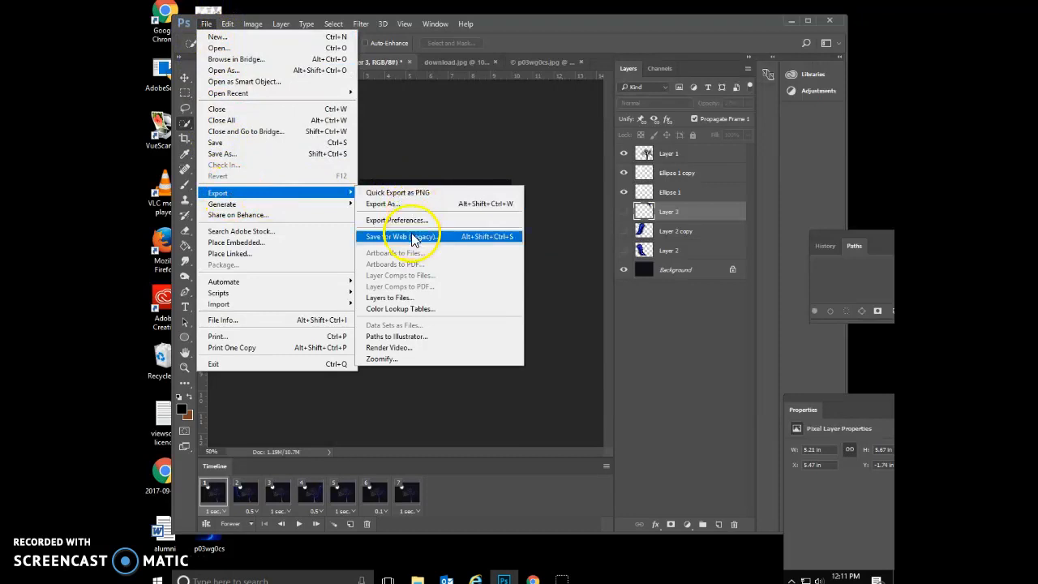
click(405, 236)
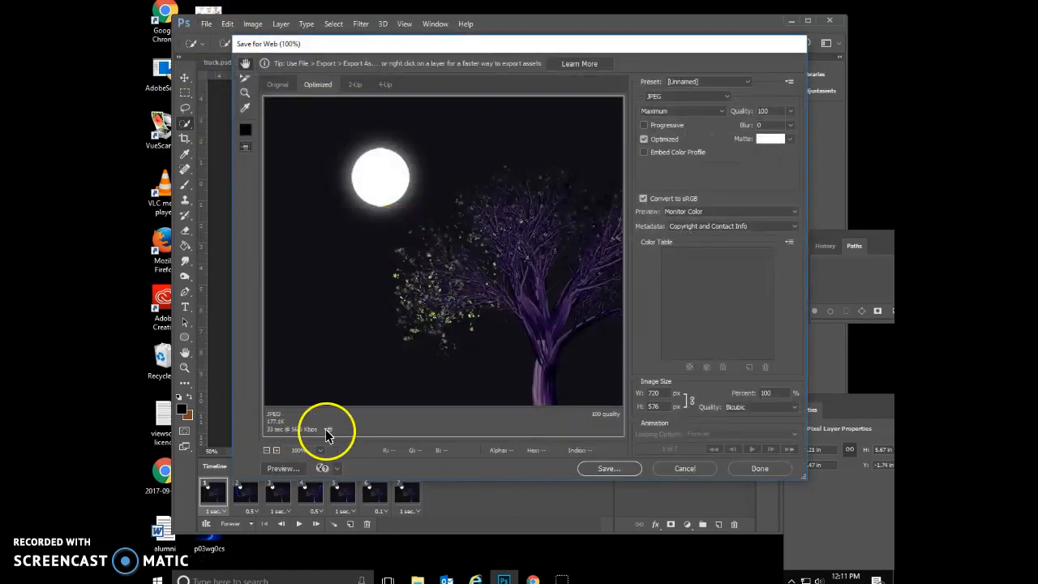
click(640, 456)
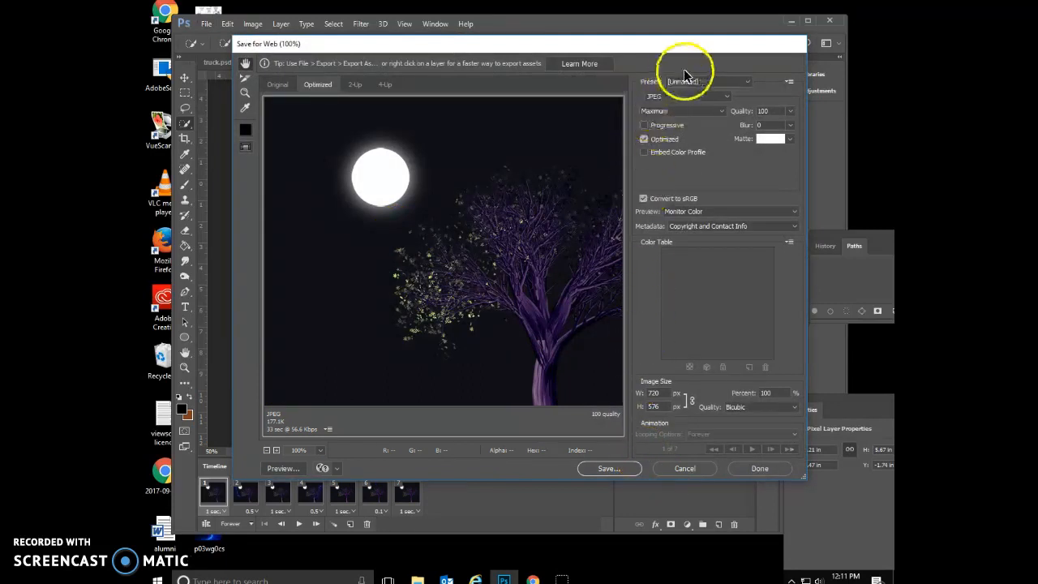
click(686, 97)
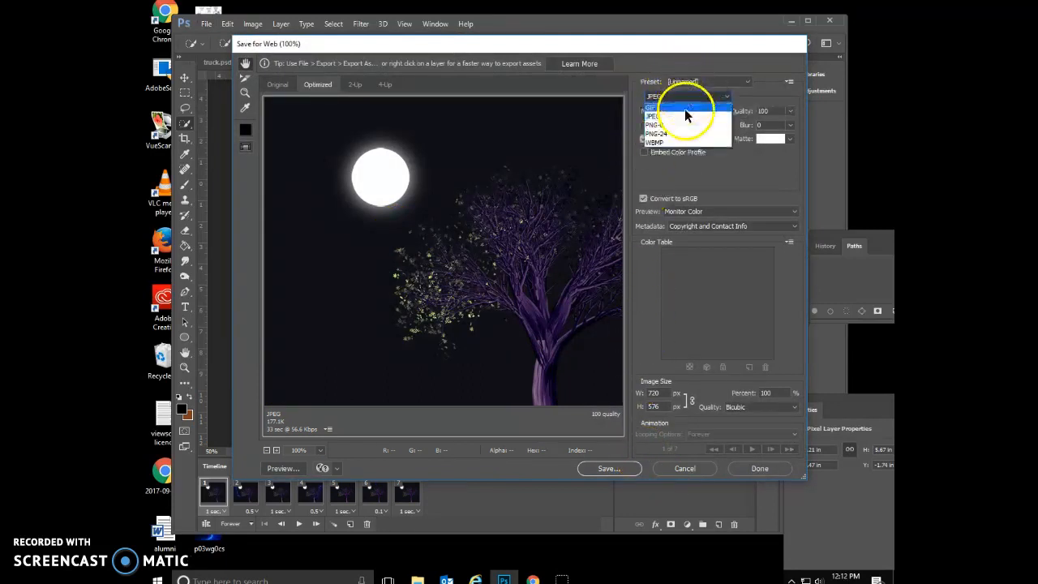
click(686, 108)
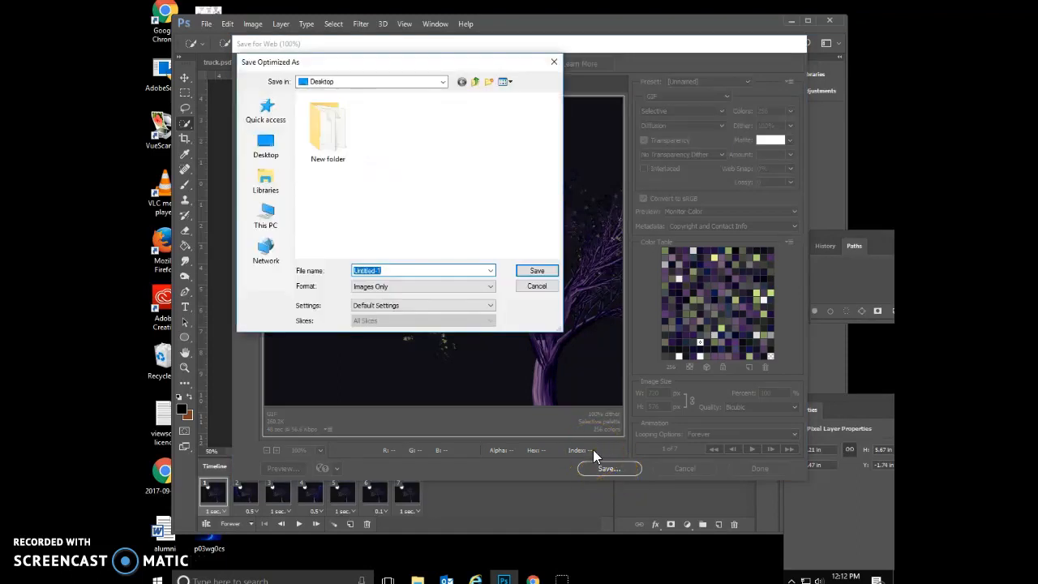
text(lightening animation)
click(537, 272)
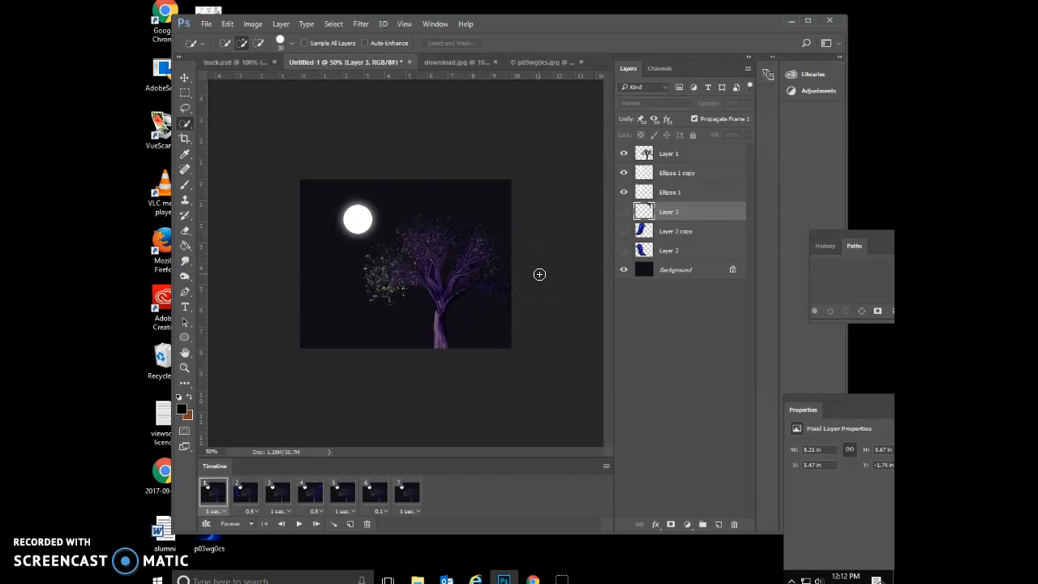